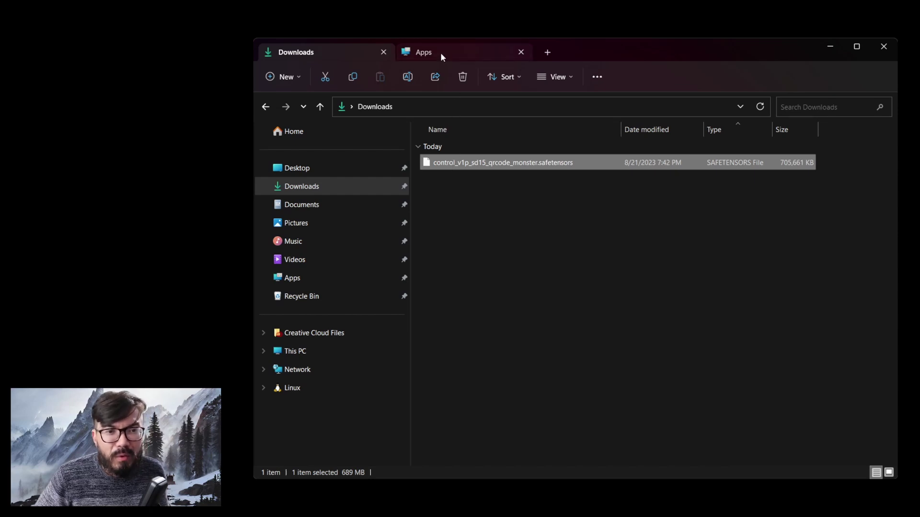
- Open the models folder of the sd-webui-controlnet extension inside the auto1111 extensions folder
click(440, 52)
double_click(459, 153)
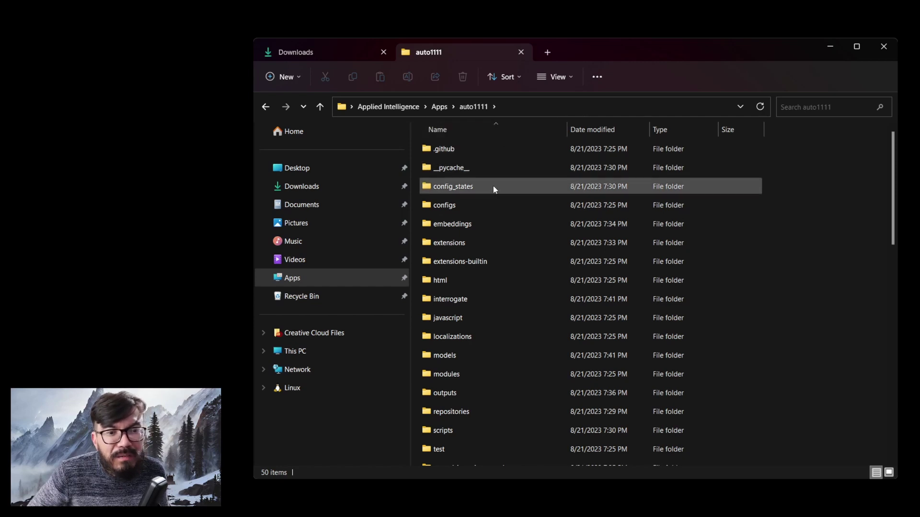
click(450, 243)
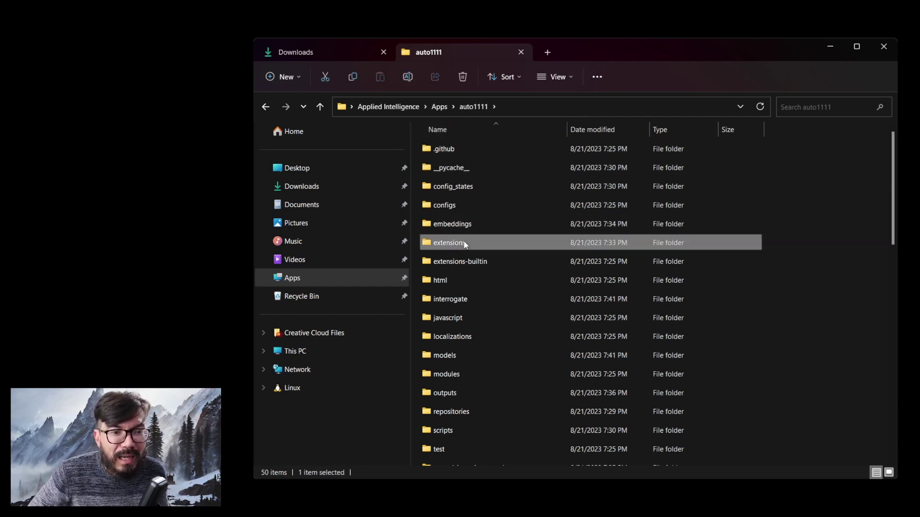
double_click(463, 243)
double_click(454, 148)
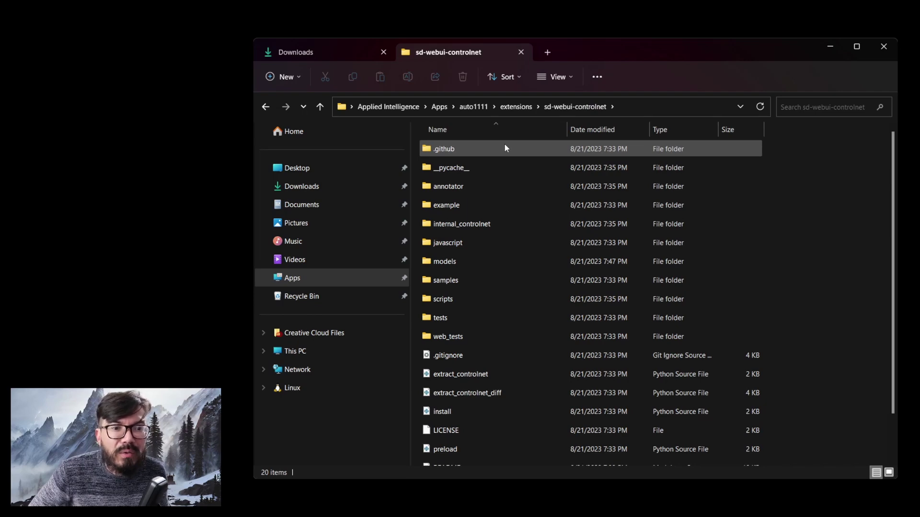
double_click(477, 266)
click(478, 341)
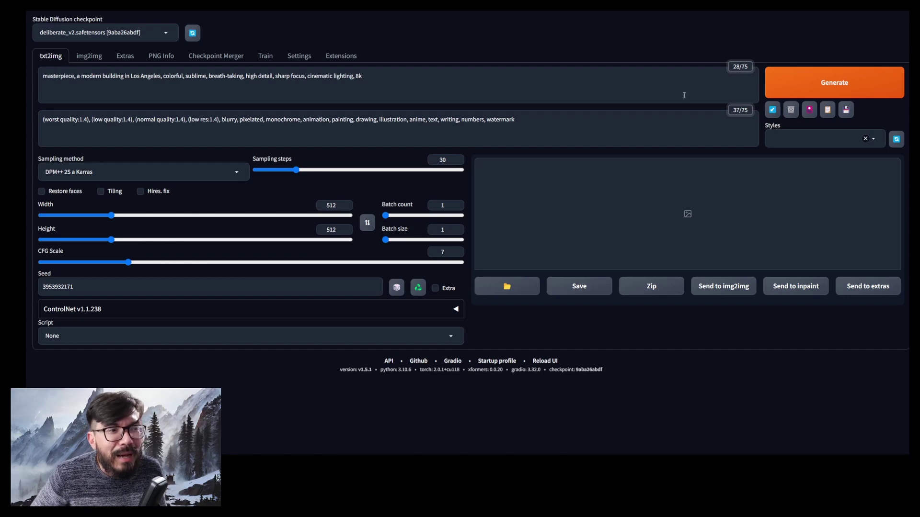
- In the Stable Diffusion web UI, generate the modern Los Angeles building from the current prompt and view the result enlarged
click(798, 87)
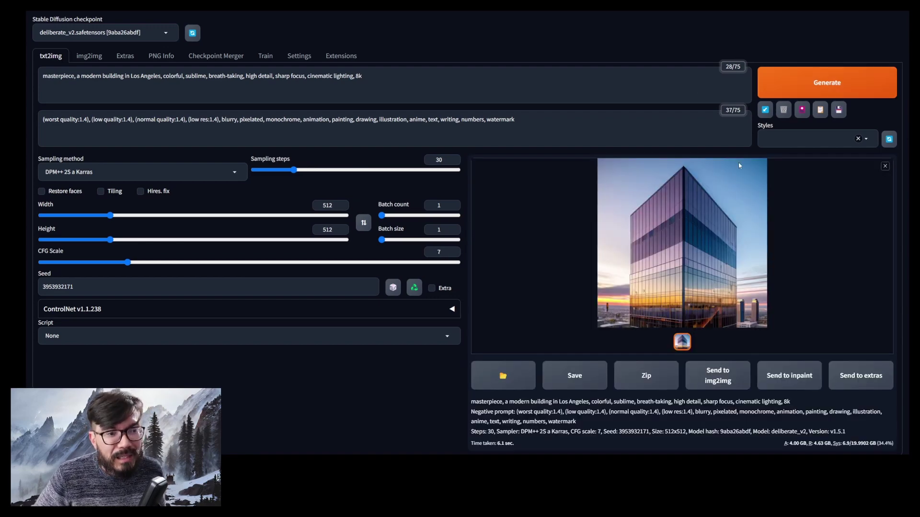
click(722, 216)
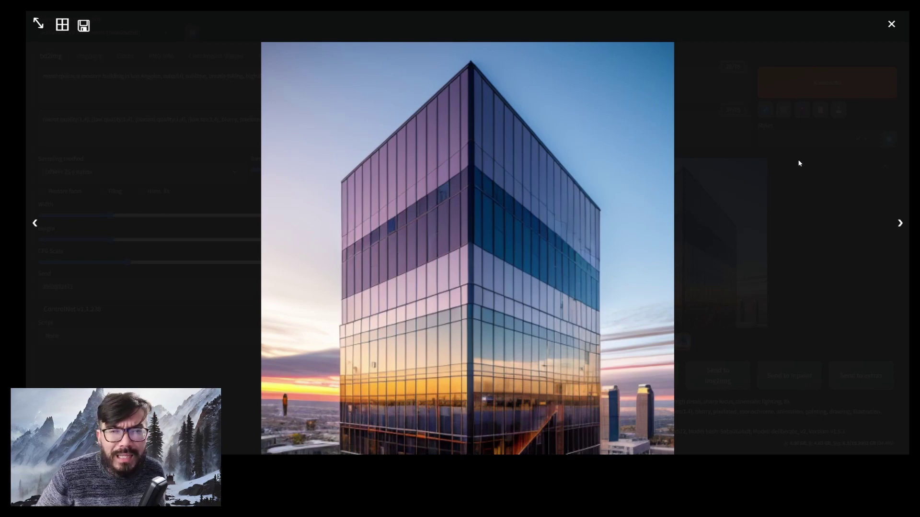
click(798, 163)
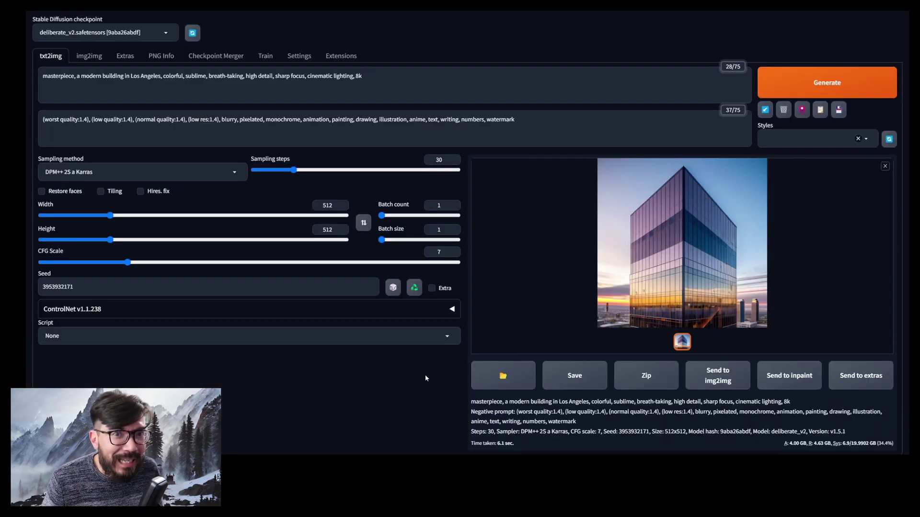
- Enable ControlNet for the text-to-image generation with Pixel Perfect on
click(88, 307)
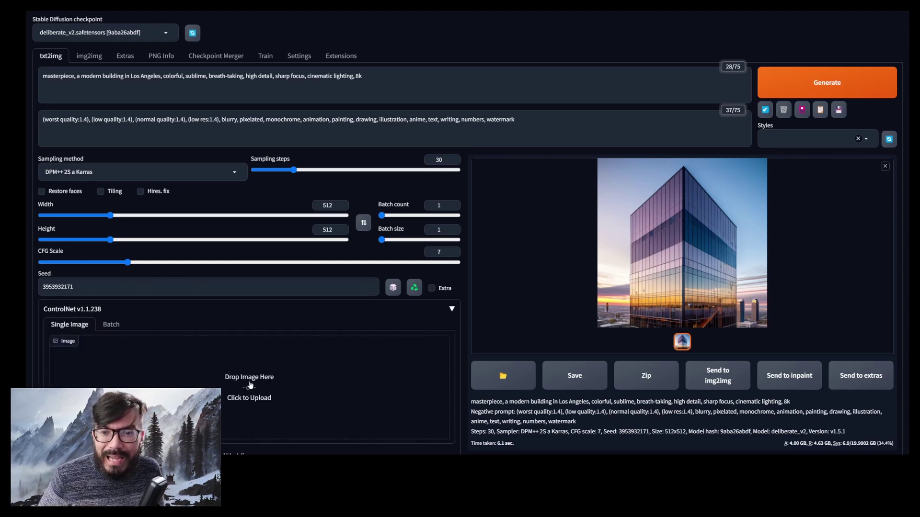
scroll(249, 386, down, 6)
click(57, 188)
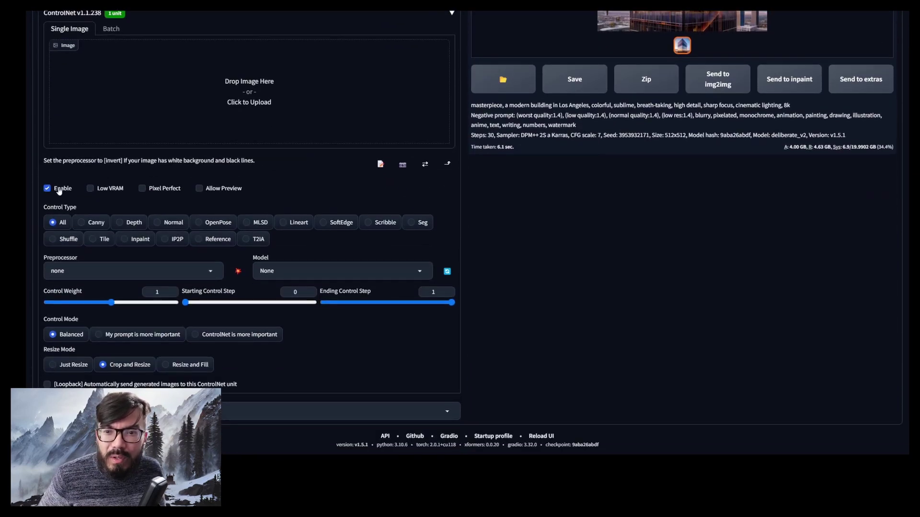
click(146, 189)
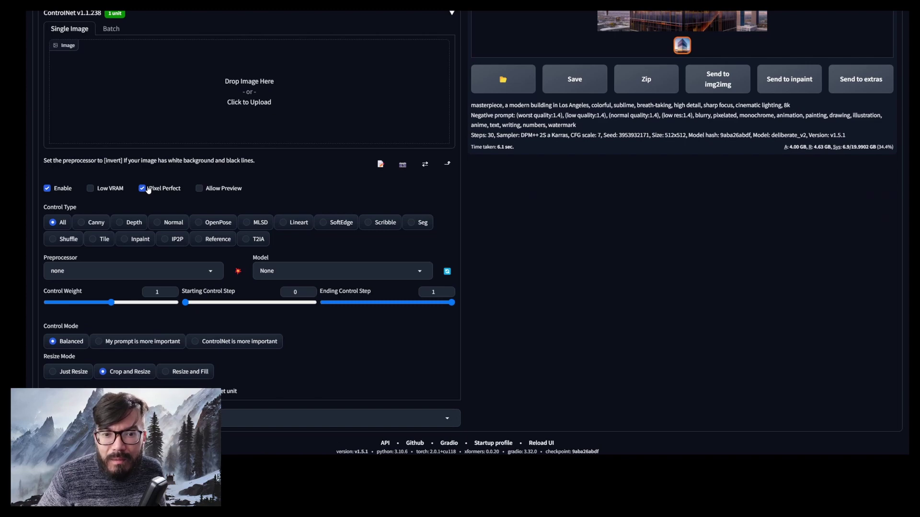
- Refresh the ControlNet model list and choose the control_v1p_sd15_qrcode_monster model
click(274, 270)
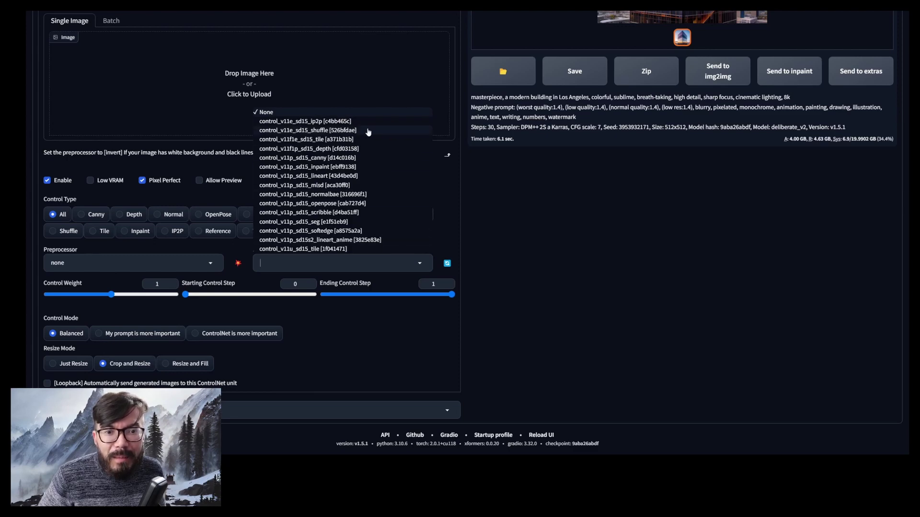
click(448, 263)
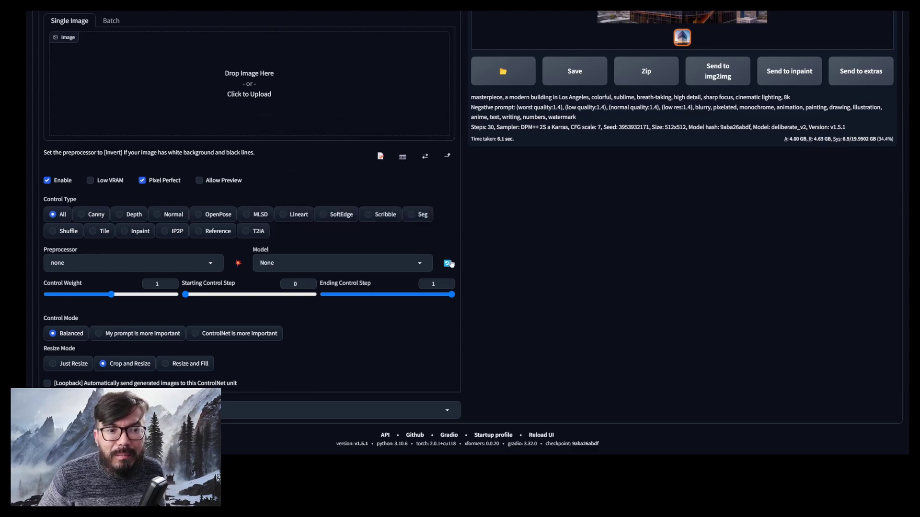
click(419, 265)
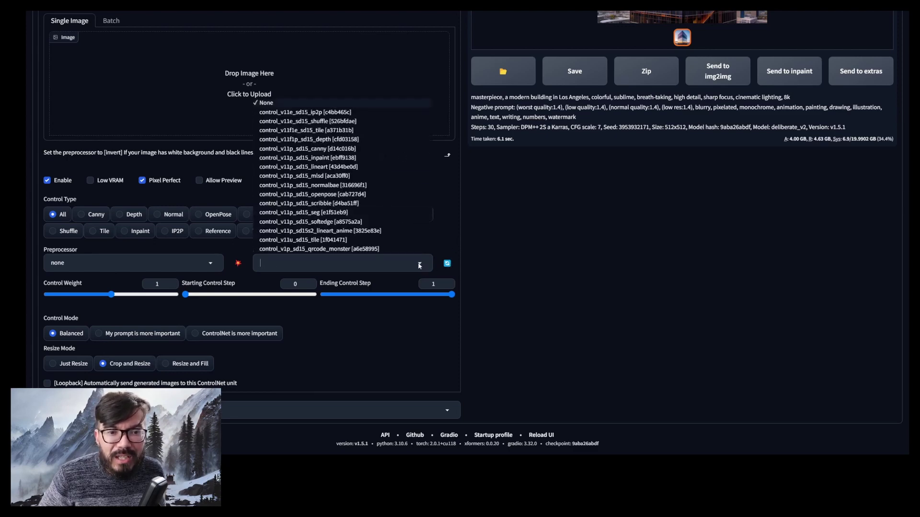
click(358, 250)
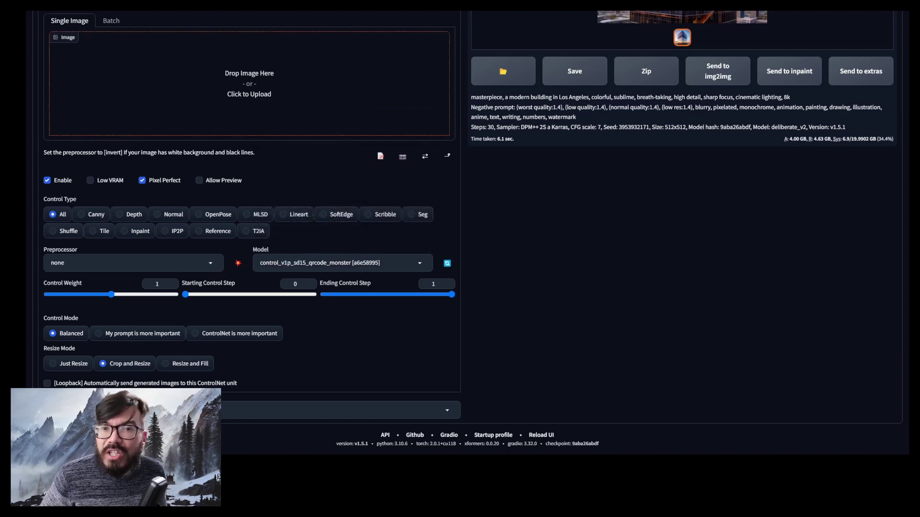
- Load the black-and-white portrait of a curly-haired woman as the ControlNet image and set the control weight to 1.2
drag(335, 96, 249, 84)
click(474, 167)
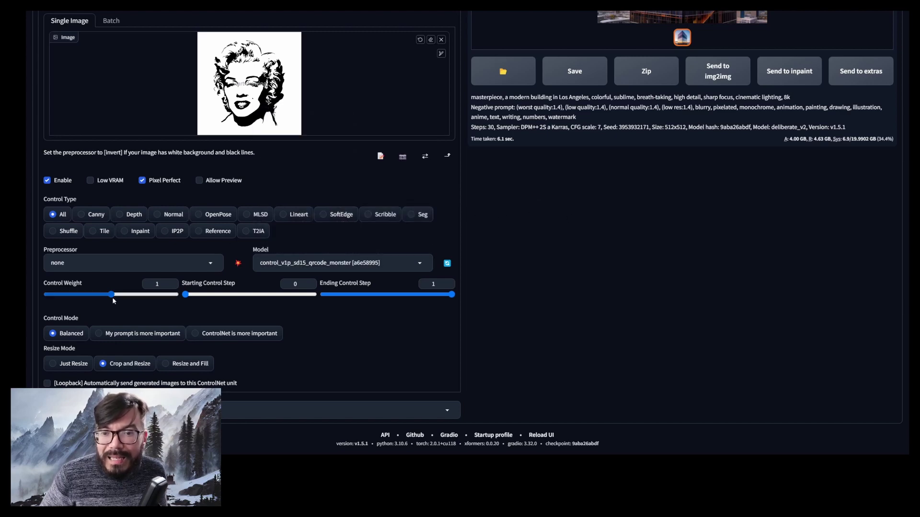
click(162, 284)
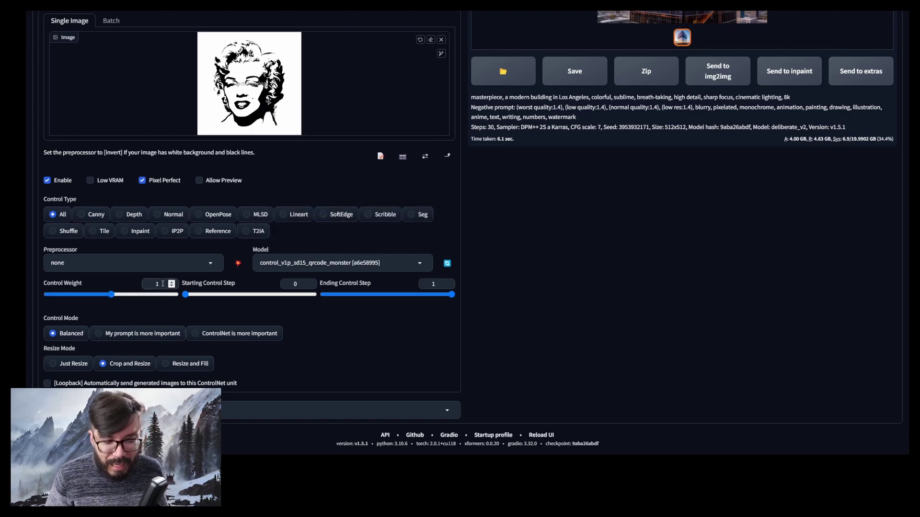
text(.2)
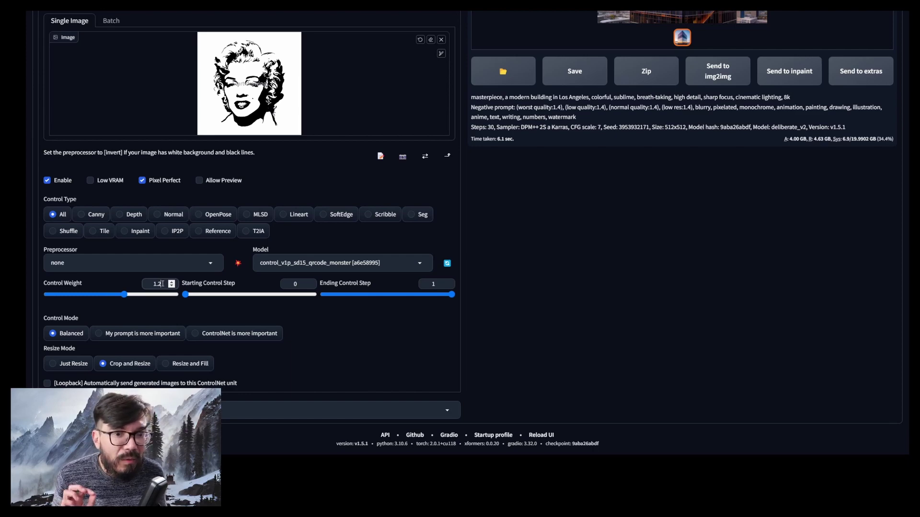
- Generate the building with the portrait as ControlNet guidance and inspect the result at full size
scroll(454, 308, up, 6)
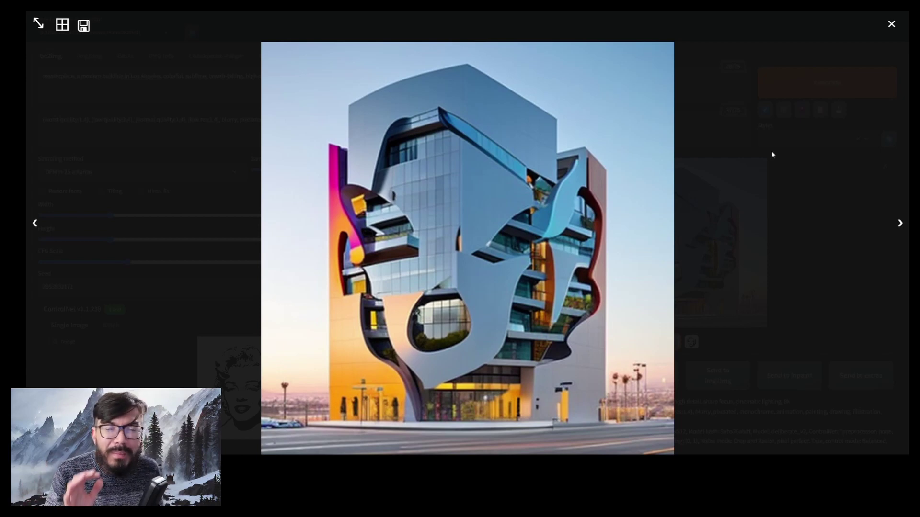
click(772, 154)
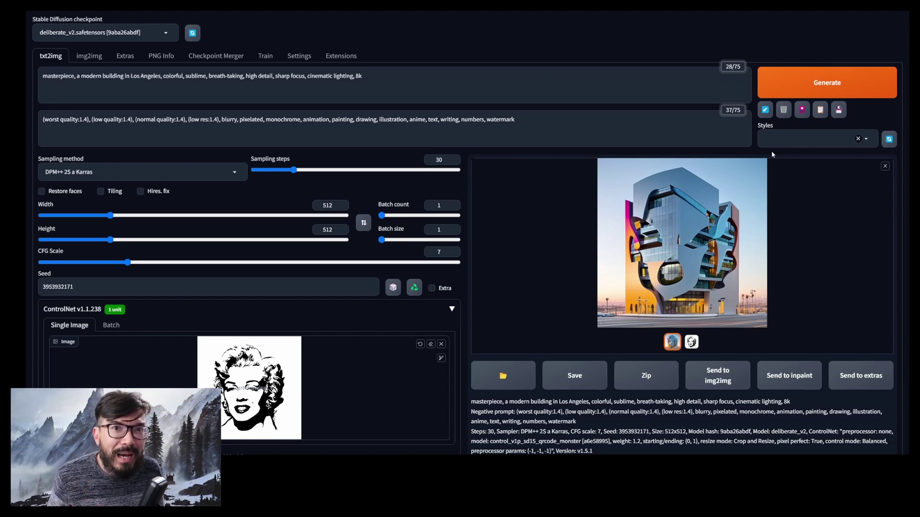
- Enable Hires. fix and set its upscale factor to 1.5
click(158, 190)
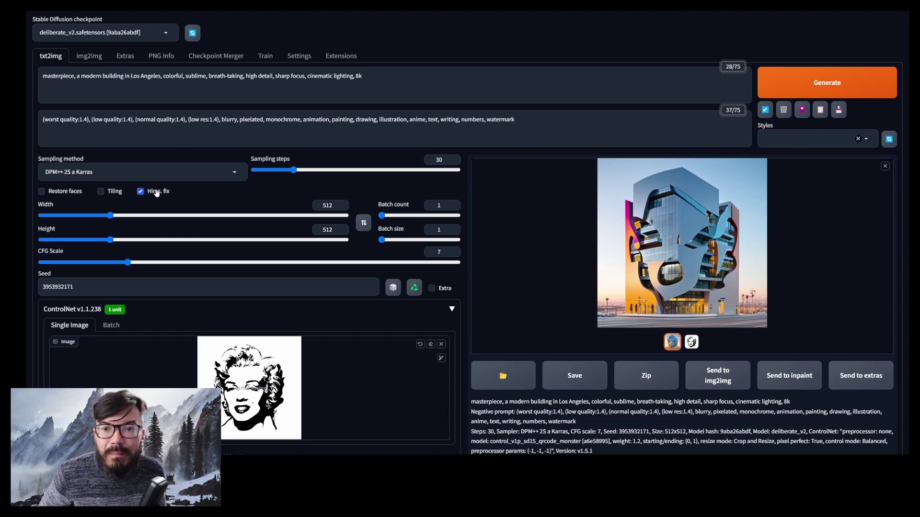
click(141, 236)
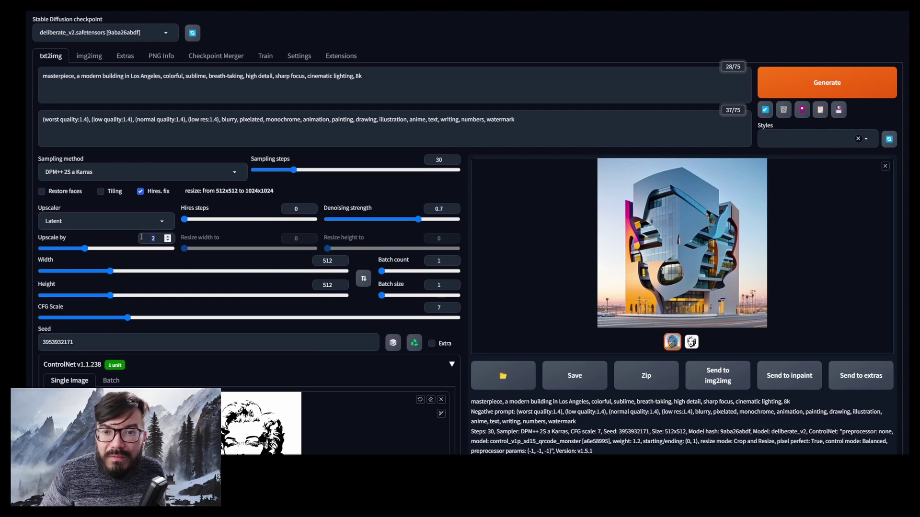
key(Delete)
text(1.5)
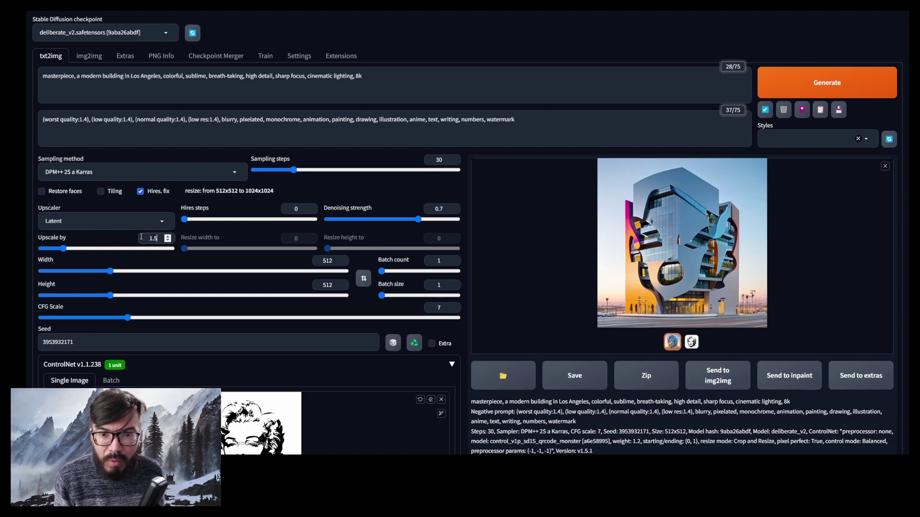
- Generate the building again with Hires. fix and view the new image enlarged
click(859, 73)
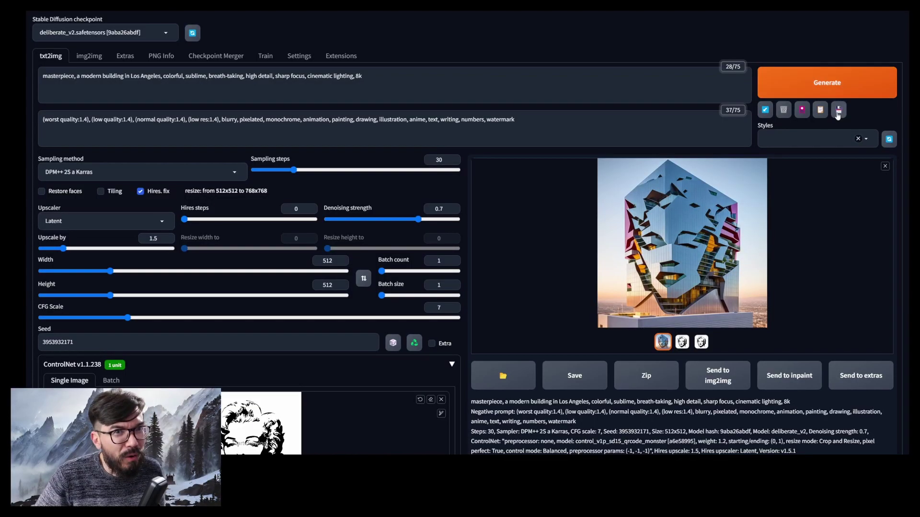
click(755, 188)
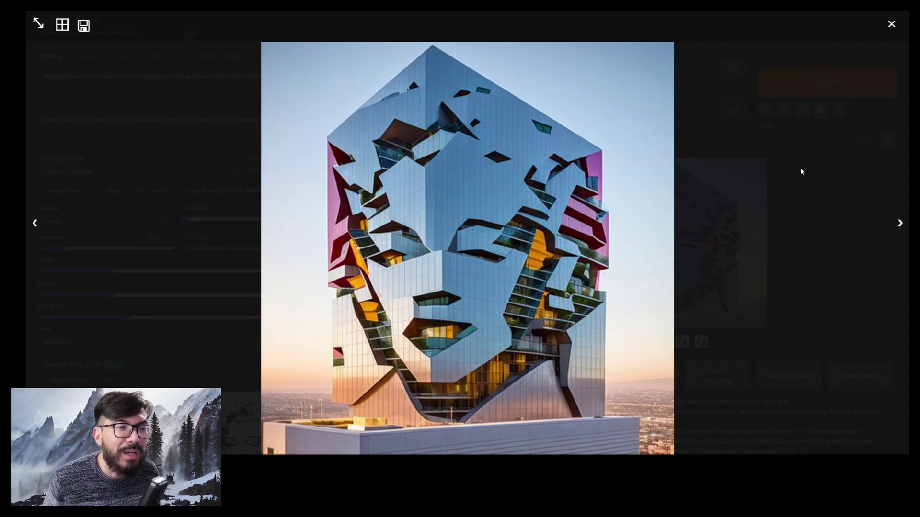
click(800, 168)
- Send the generated building image to img2img and set the denoising strength to 0.66
click(717, 376)
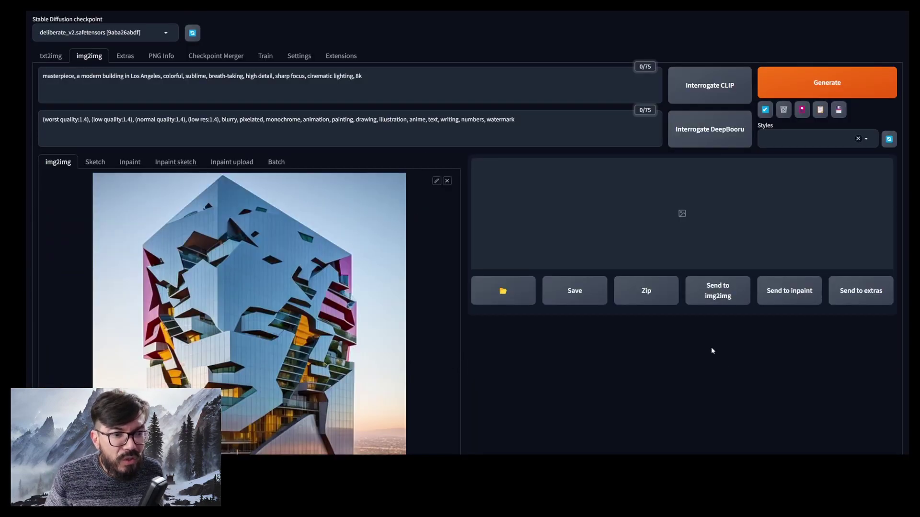
scroll(455, 232, down, 6)
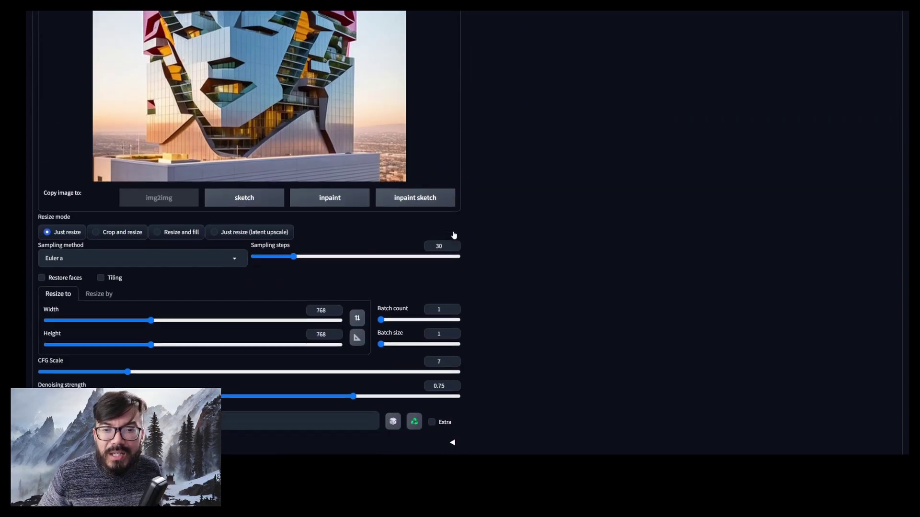
drag(353, 396, 265, 397)
- Expand the ControlNet section in img2img and look over its settings
scroll(144, 372, down, 2)
click(145, 378)
scroll(181, 359, down, 7)
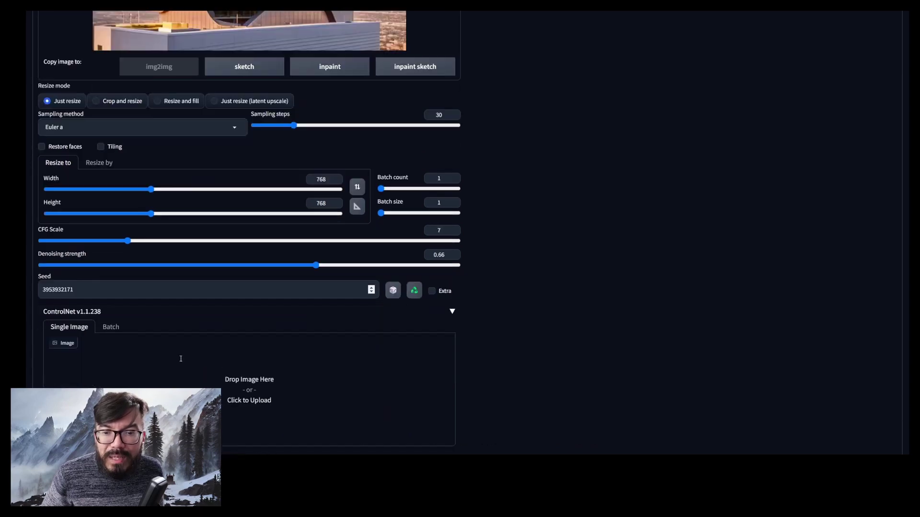
click(131, 222)
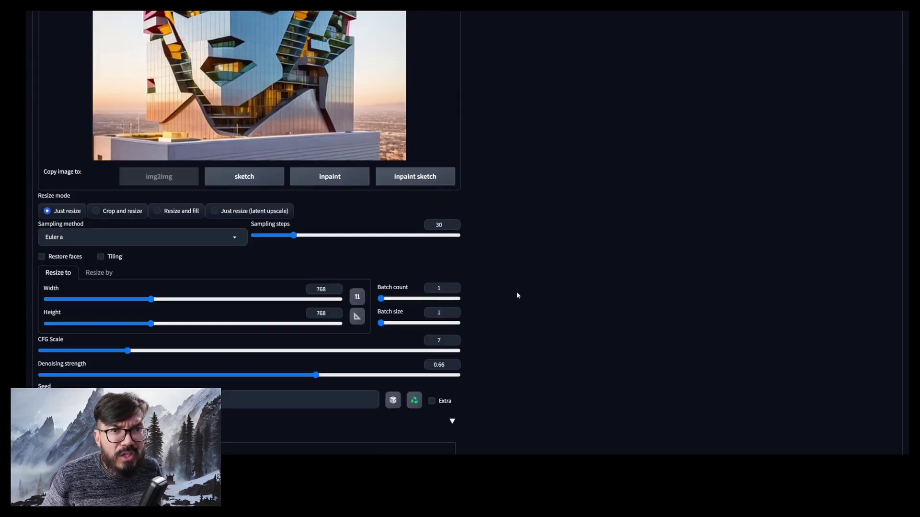
- Resize the img2img output by a scale factor that gives 1152x1152 and generate the upscaled building image
scroll(517, 296, up, 7)
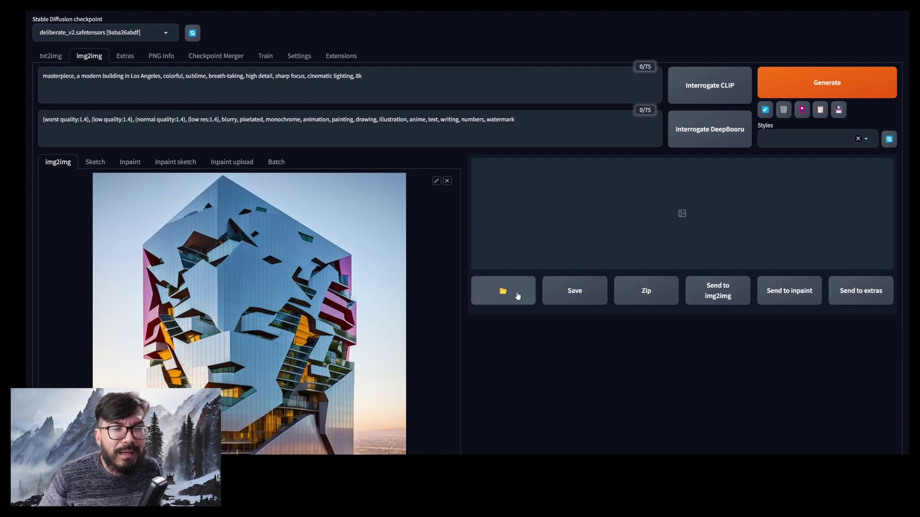
scroll(516, 295, down, 7)
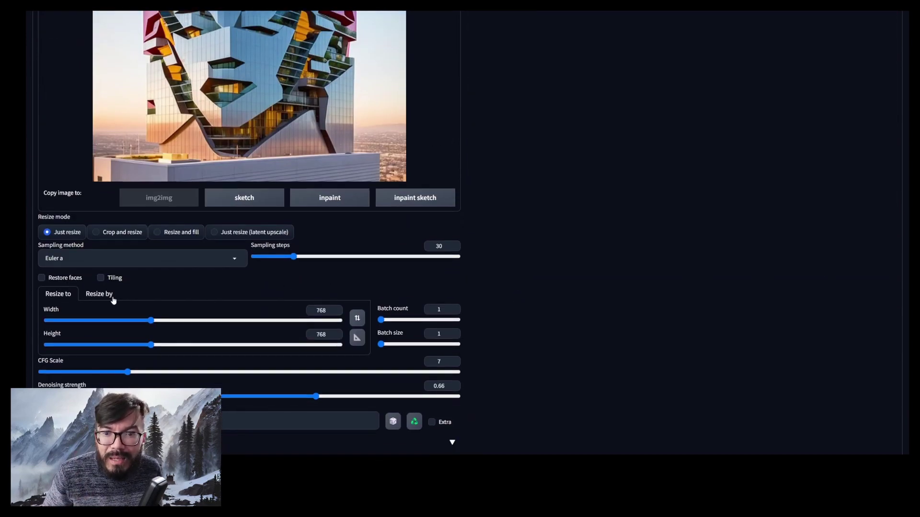
click(108, 297)
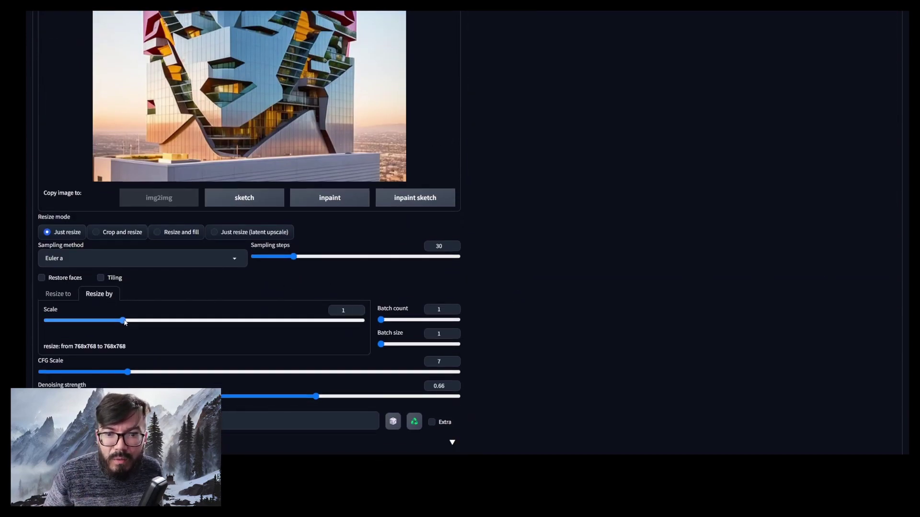
drag(122, 321, 160, 324)
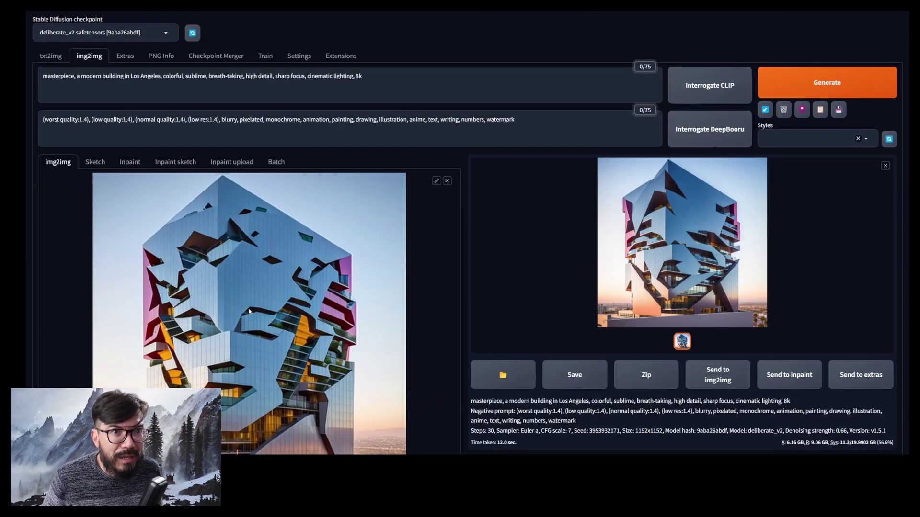
click(766, 94)
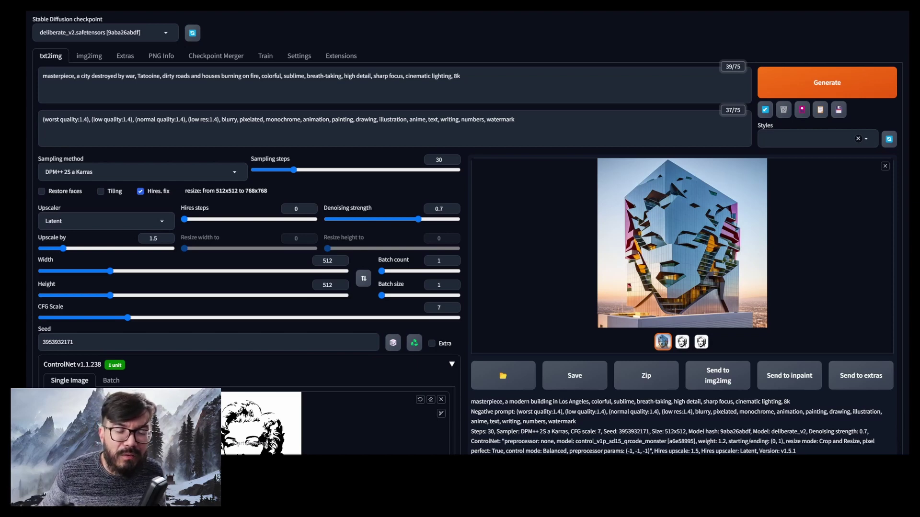
- Replace the txt2img ControlNet image with the black-and-white Darth Vader helmet image
drag(15, 422, 338, 422)
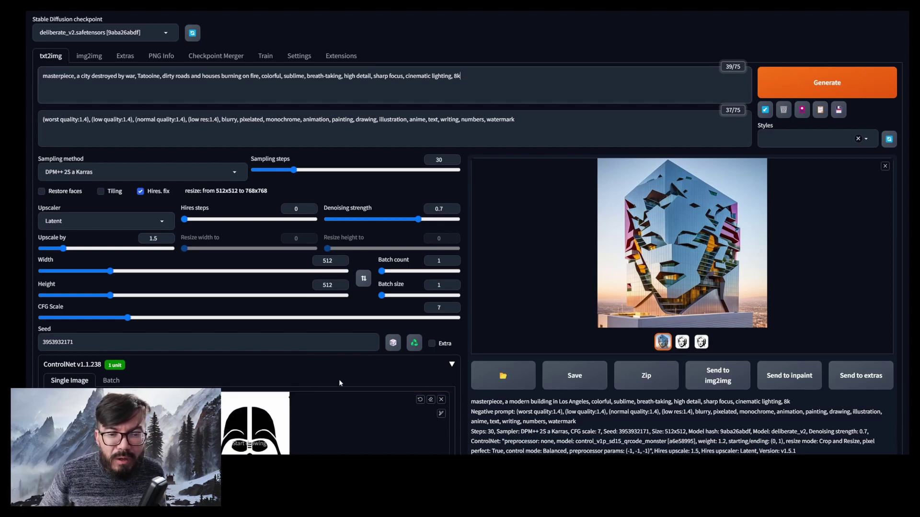
scroll(353, 379, down, 4)
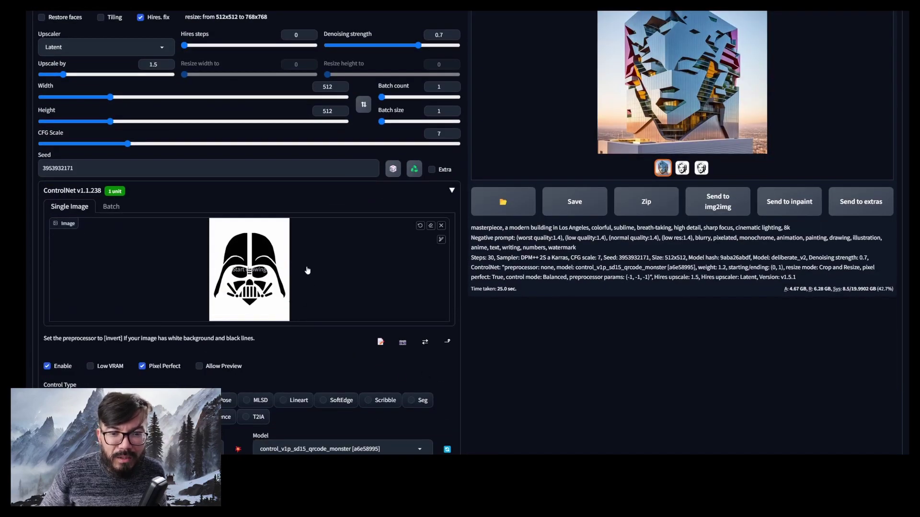
- Set the ControlNet weight to 1.65 and generate the war-destroyed Tatooine city image from the Darth Vader helmet
scroll(306, 268, down, 4)
drag(124, 295, 152, 292)
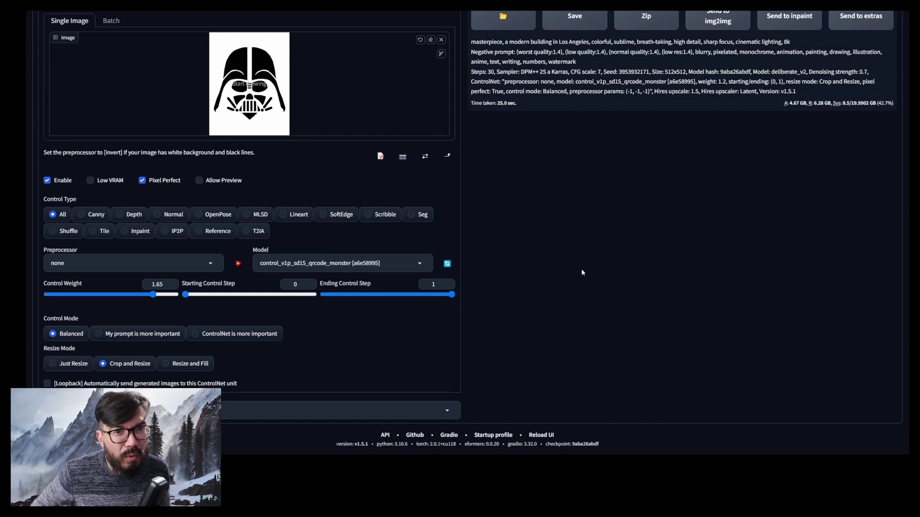
scroll(582, 272, up, 8)
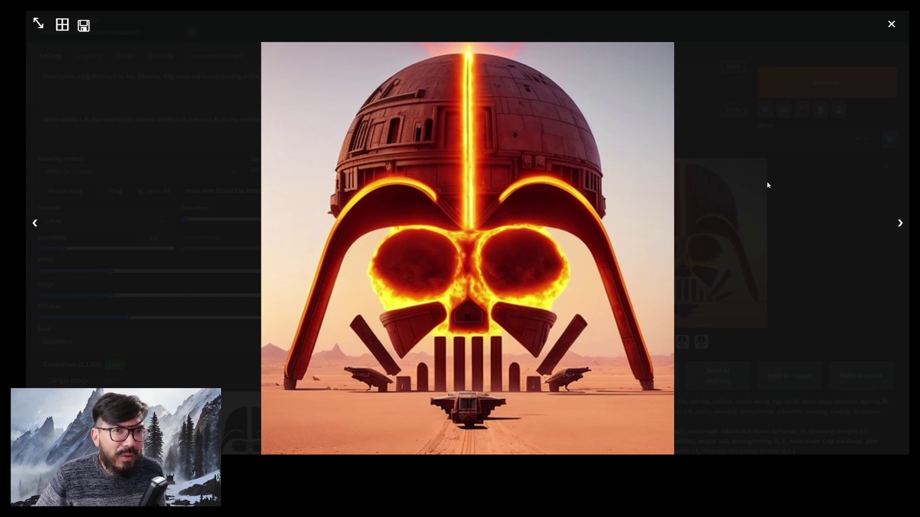
click(767, 183)
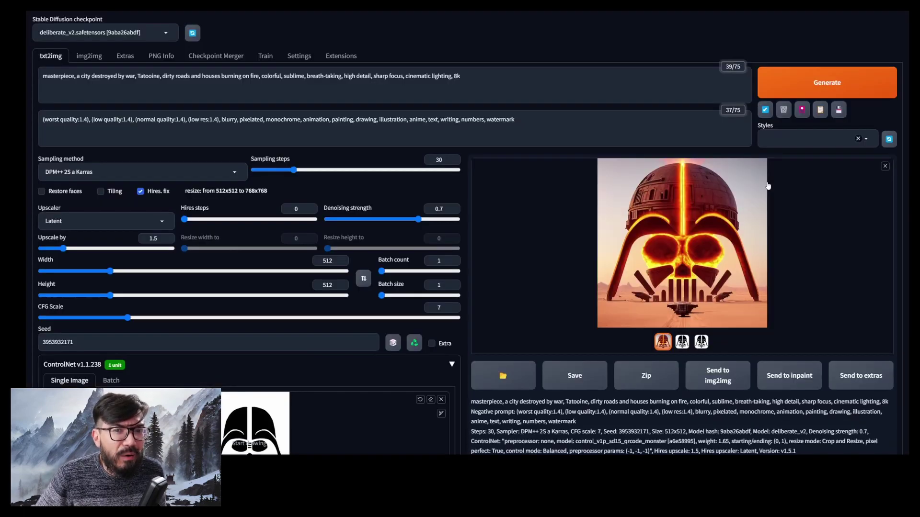
- Turn off Hires. fix and upscale the 512x512 helmet image to 768x768 in img2img with denoising strength 0.66
click(143, 196)
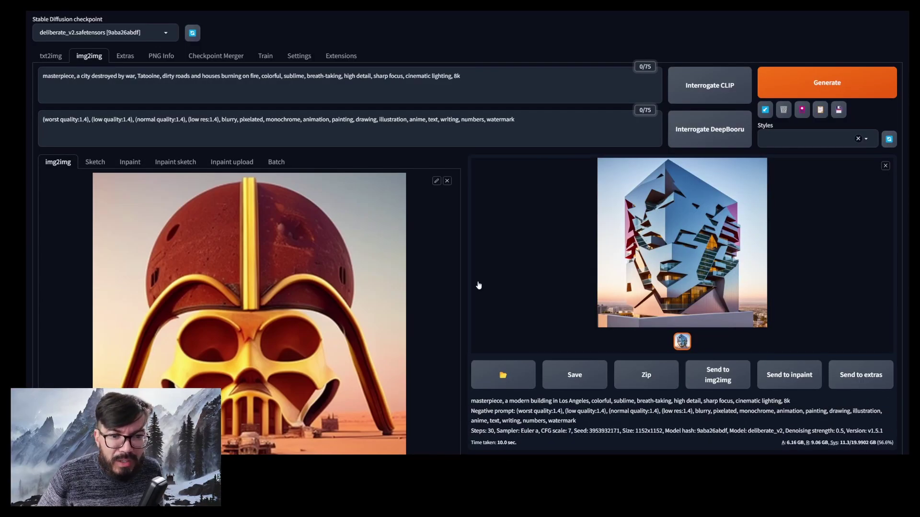
scroll(478, 285, down, 6)
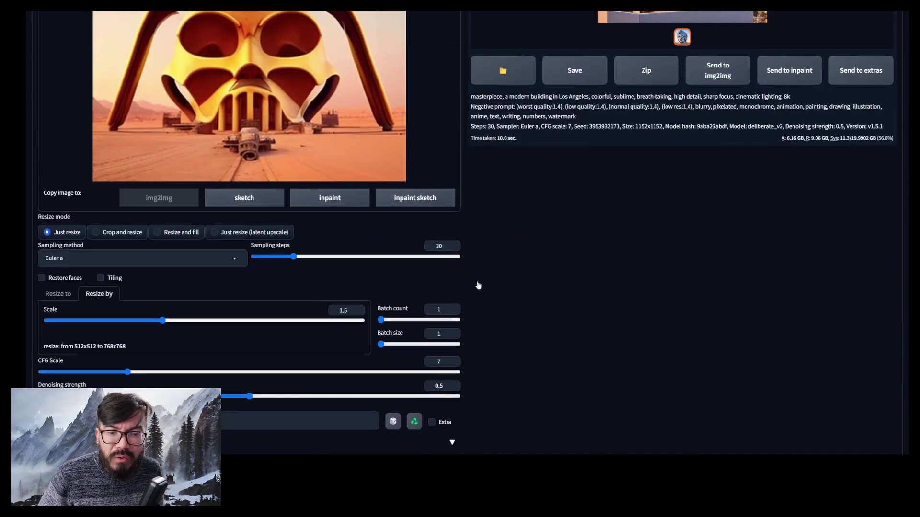
scroll(478, 286, down, 3)
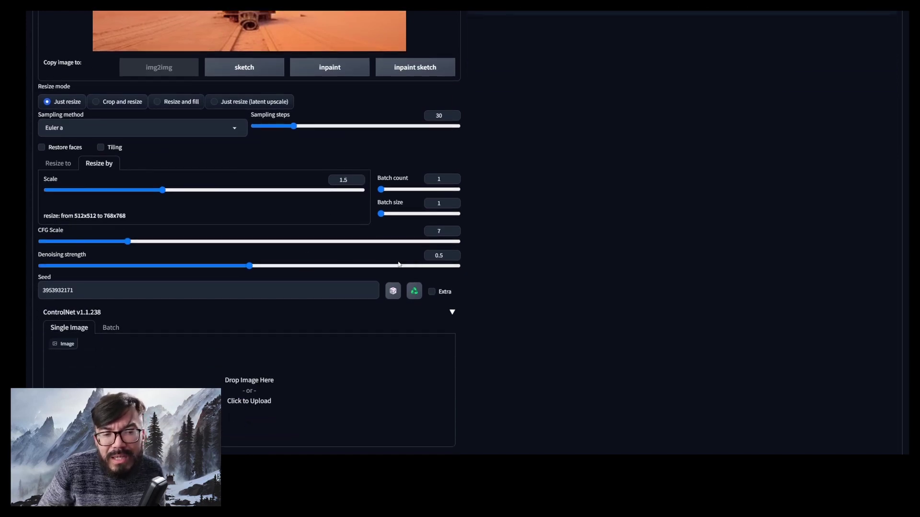
drag(250, 266, 309, 266)
scroll(495, 313, down, 6)
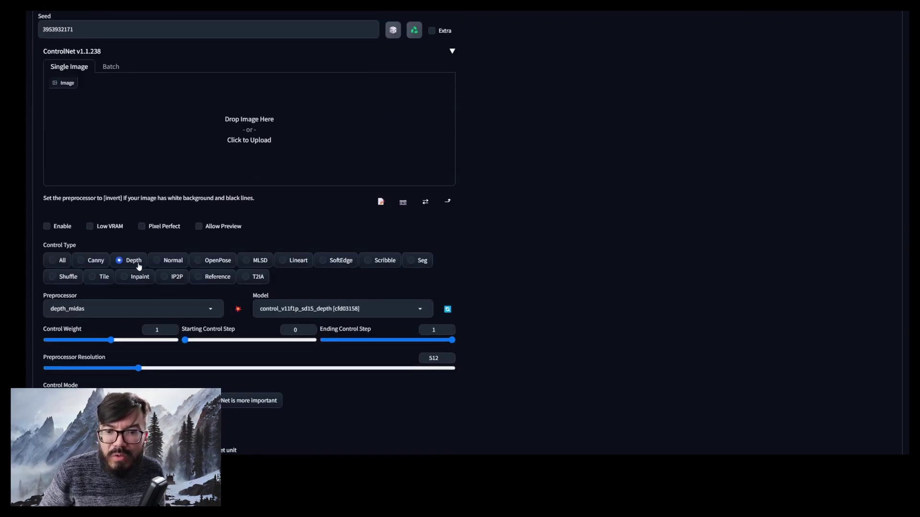
scroll(517, 338, up, 10)
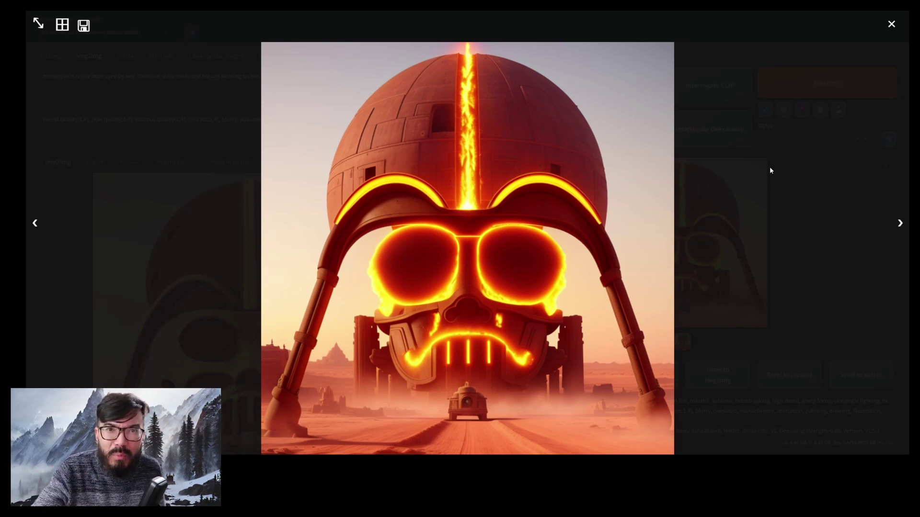
click(770, 171)
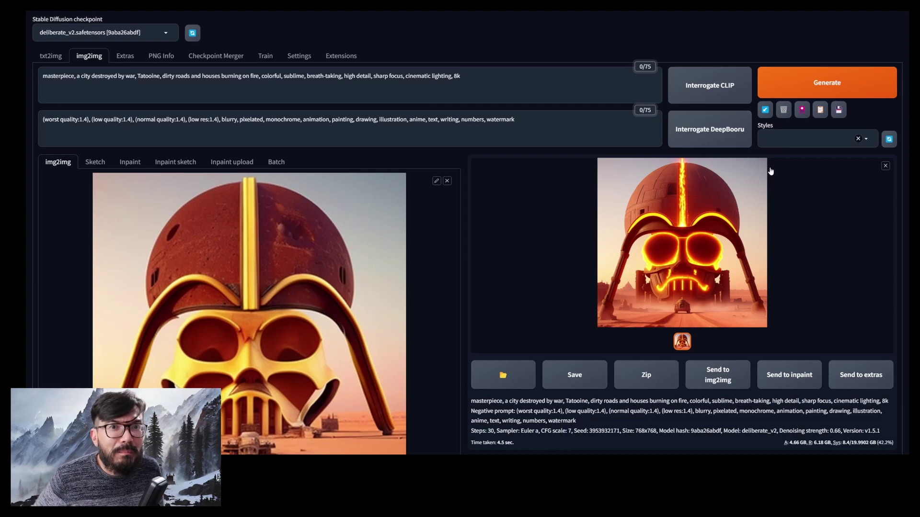
- Send the 768x768 result back to img2img to generate it at 1152x1152, and regenerate it with denoising strength 0.5
click(721, 380)
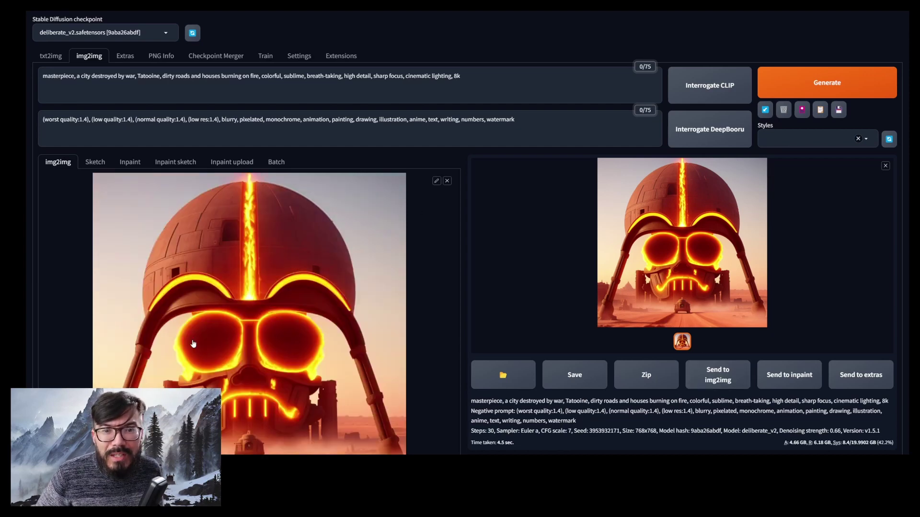
click(852, 80)
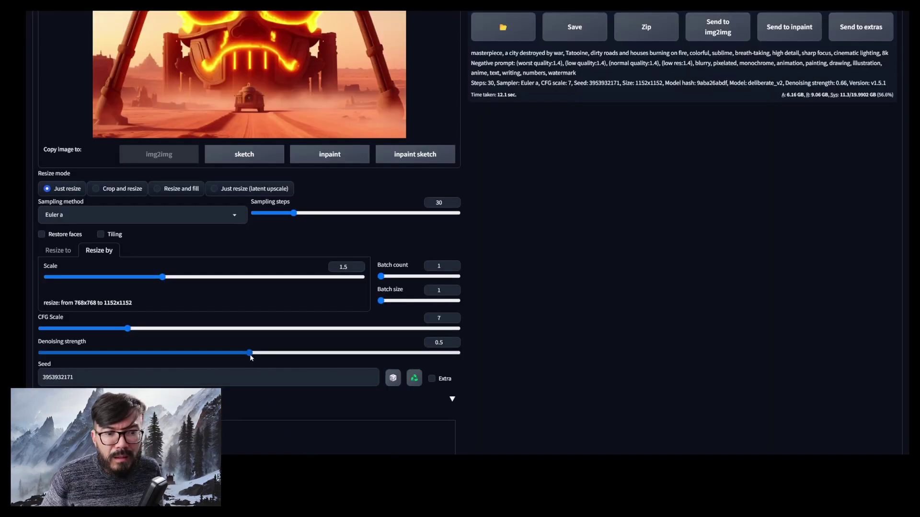
drag(250, 353, 319, 353)
scroll(700, 307, up, 10)
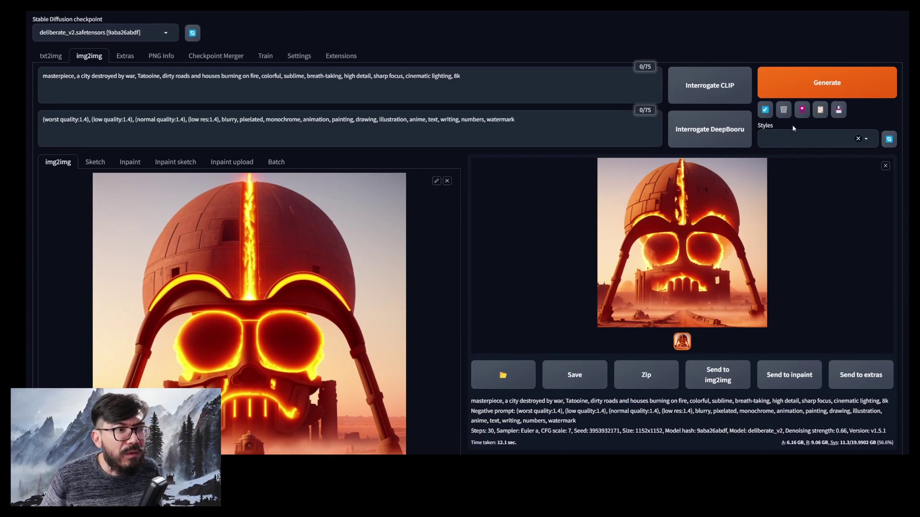
click(798, 93)
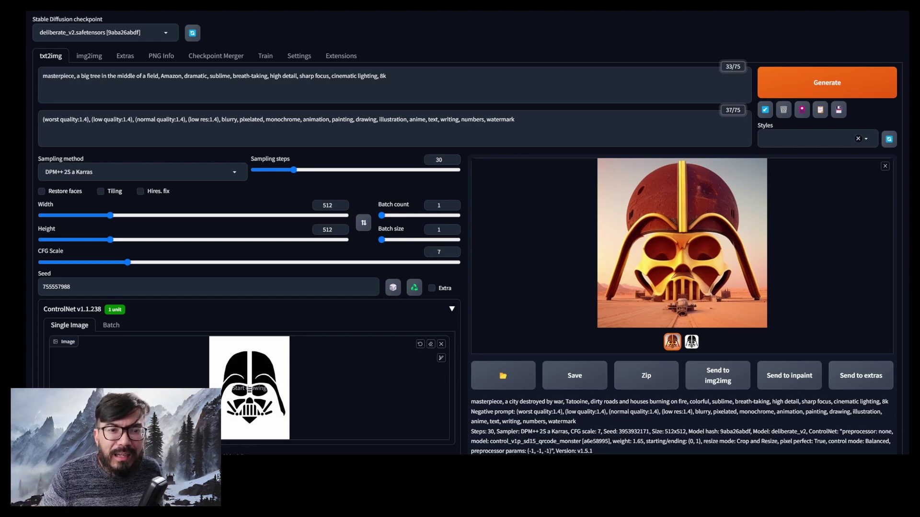
- Replace the txt2img ControlNet image with the black BRAZIL lettering and set its control weight to 2
drag(371, 287, 382, 353)
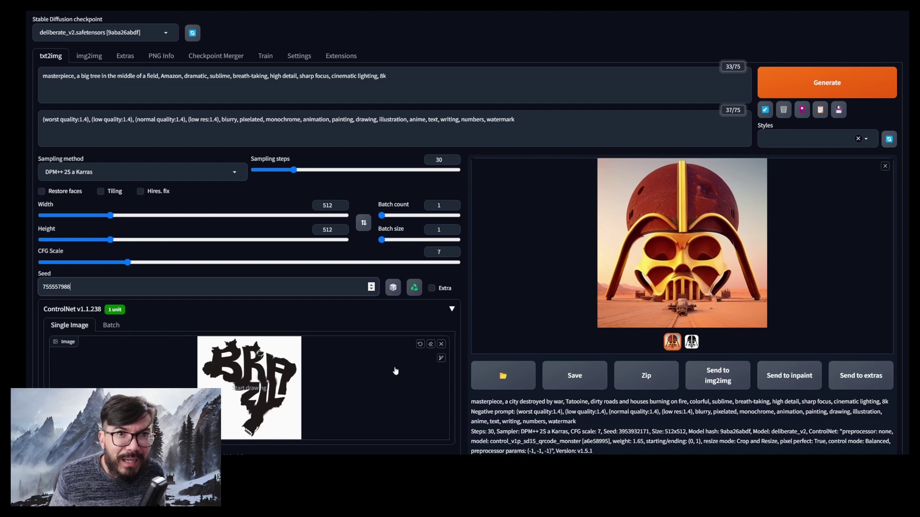
scroll(395, 371, down, 5)
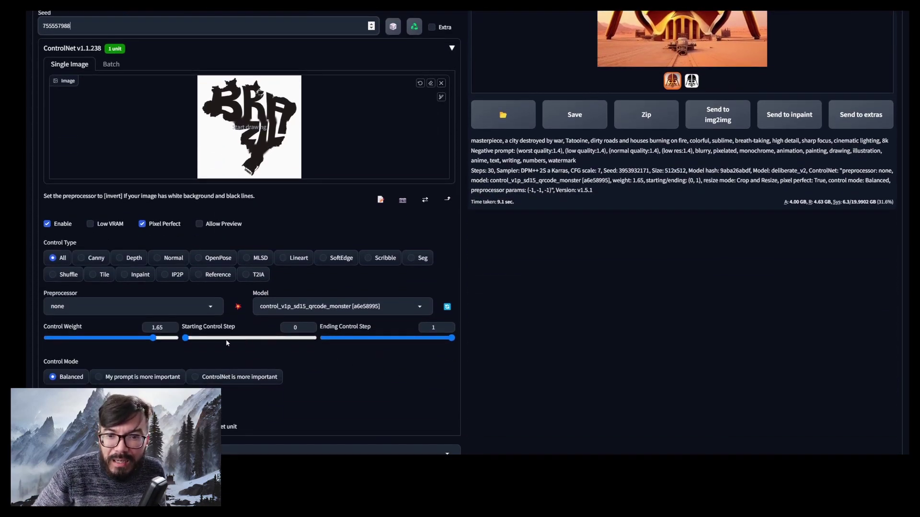
drag(153, 337, 176, 339)
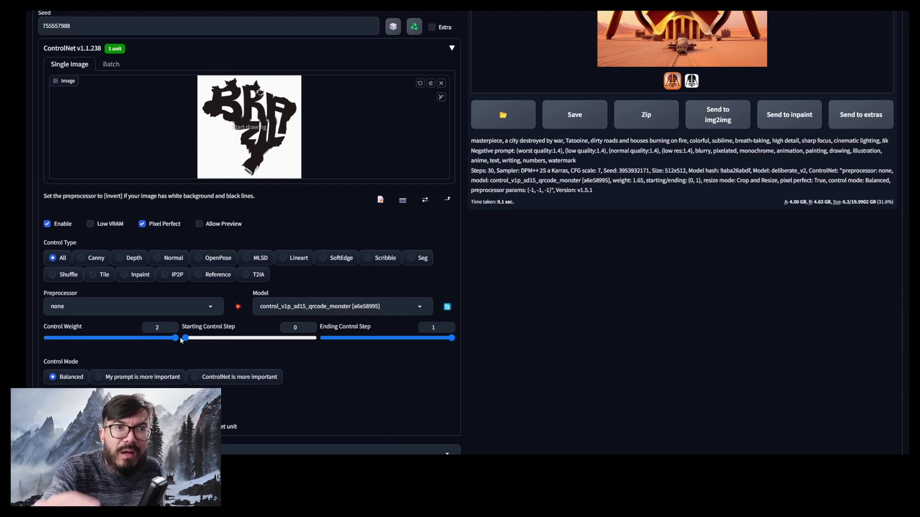
- Generate the big tree image, and regenerate it with Hires. fix enabled to upscale from 512x512 to 768x768
scroll(508, 352, up, 5)
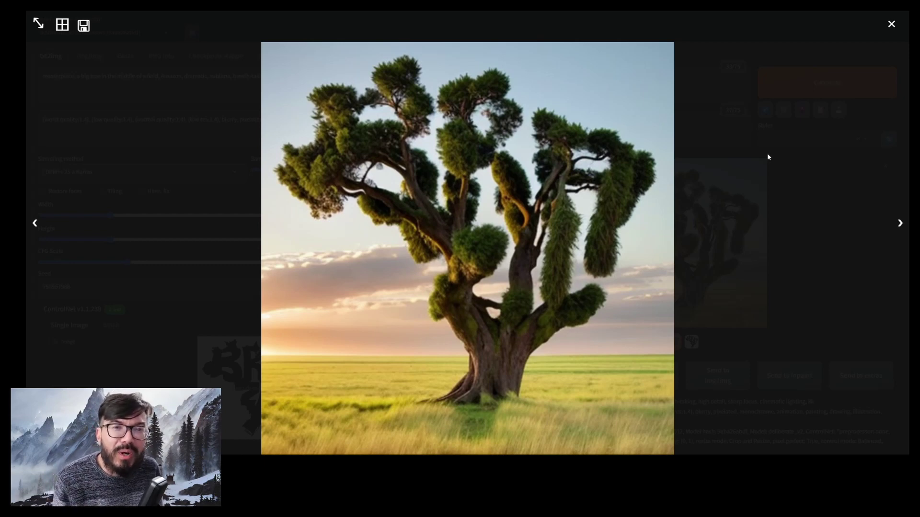
click(768, 157)
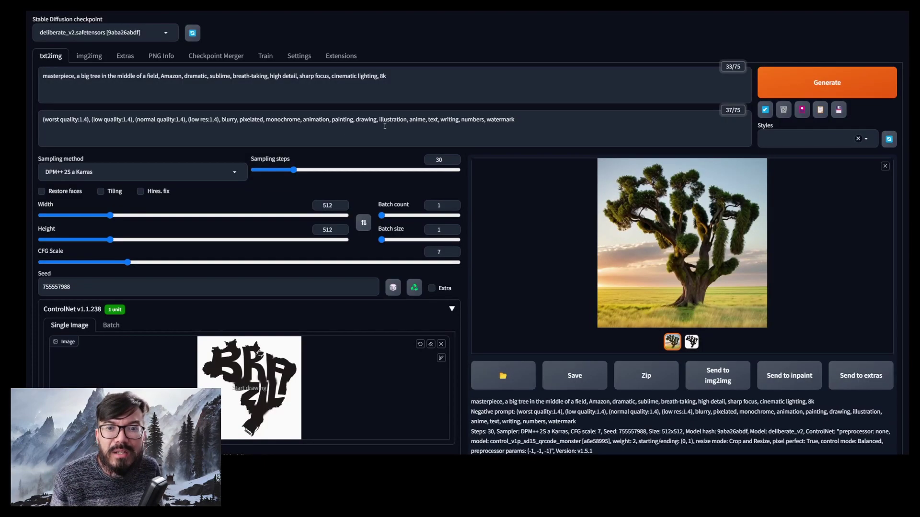
click(158, 192)
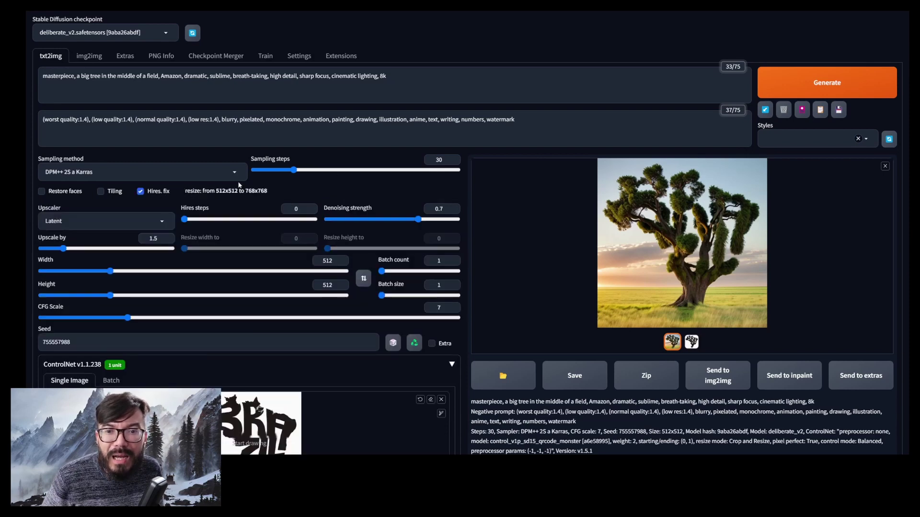
click(796, 88)
click(791, 190)
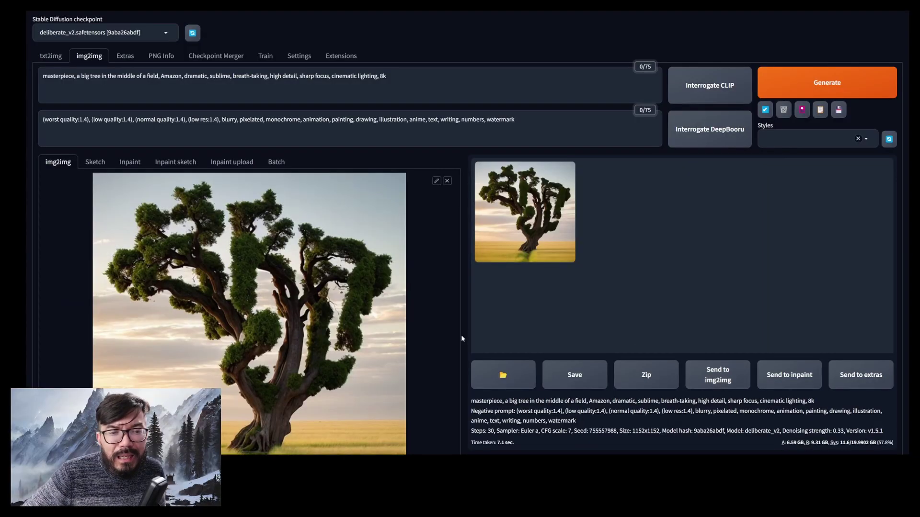
- Regenerate the big tree image in img2img, upscaled from 768x768 to 1152x1152, and view the result enlarged
scroll(462, 338, down, 7)
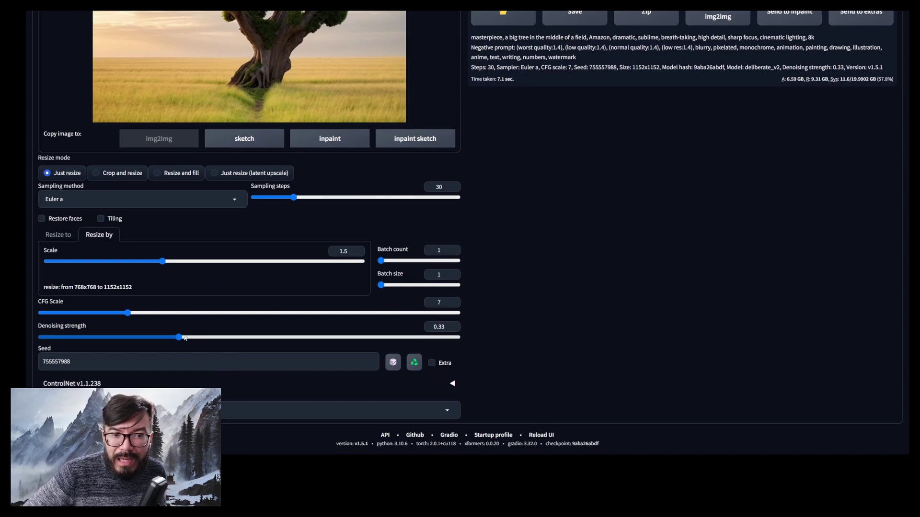
scroll(674, 320, up, 7)
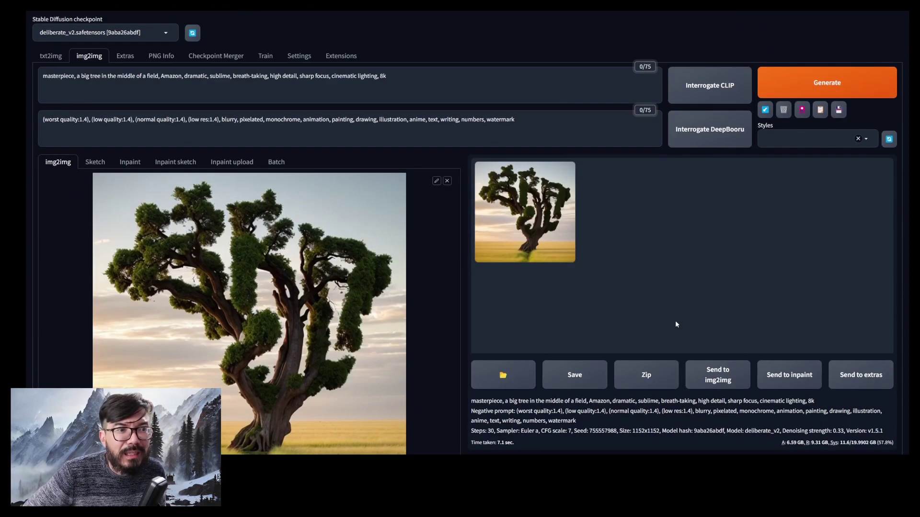
click(806, 84)
click(755, 195)
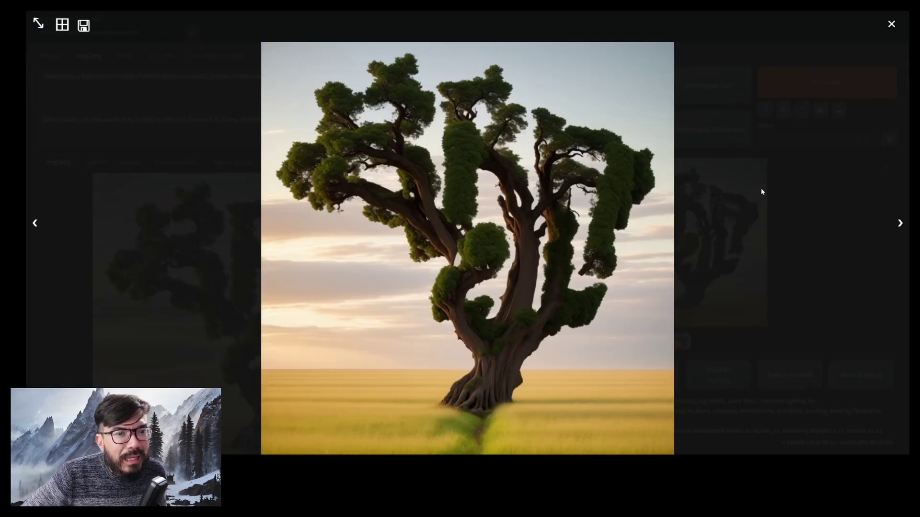
click(761, 188)
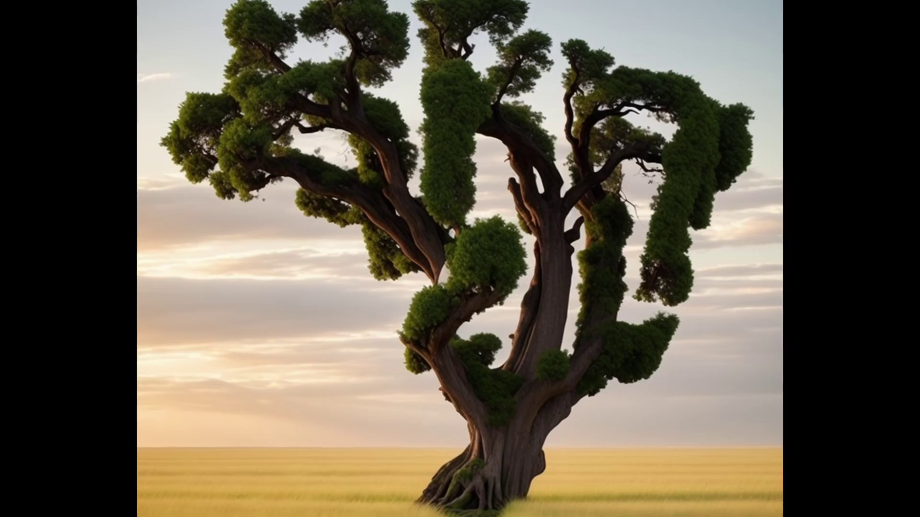